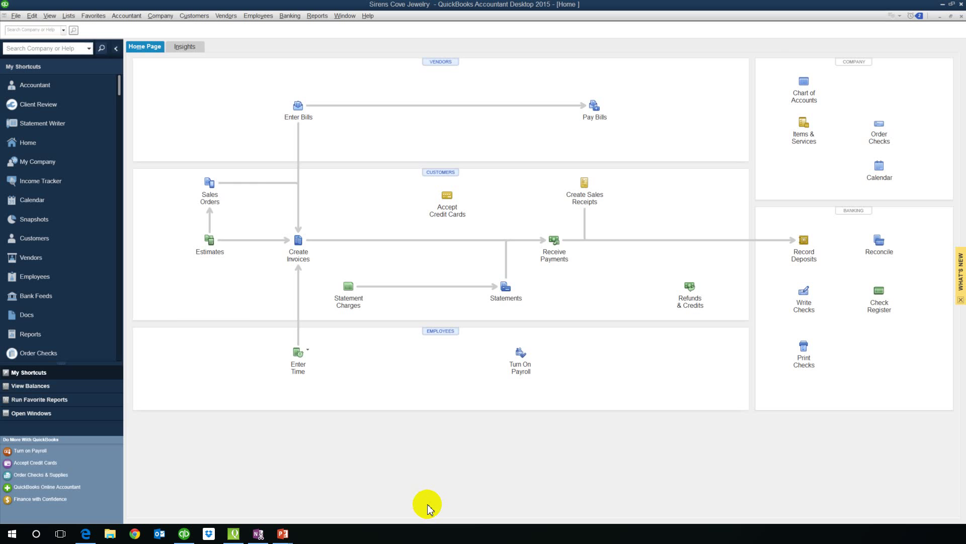
Select the Washington Department of Licensing bill for payment by check with an assigned check number and submit it
left_click(595, 108)
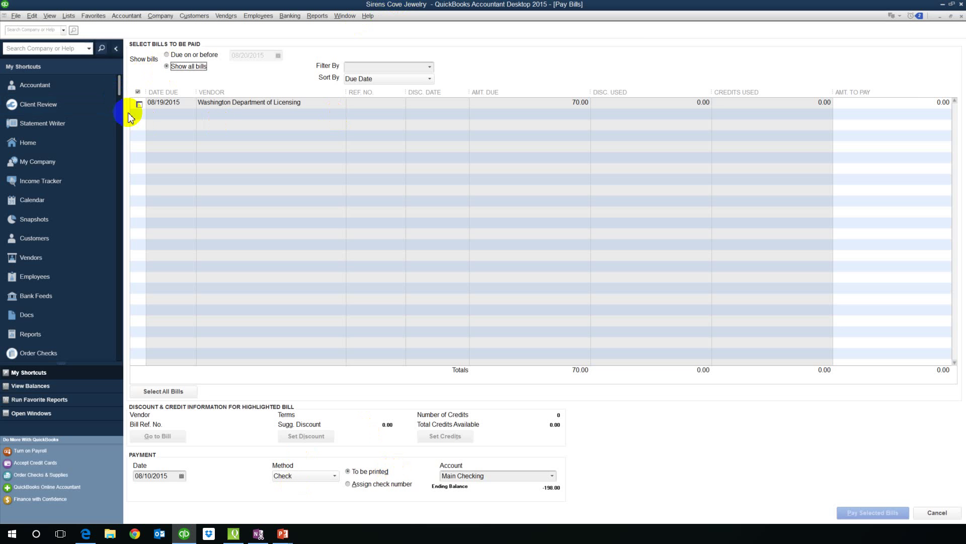
left_click(140, 103)
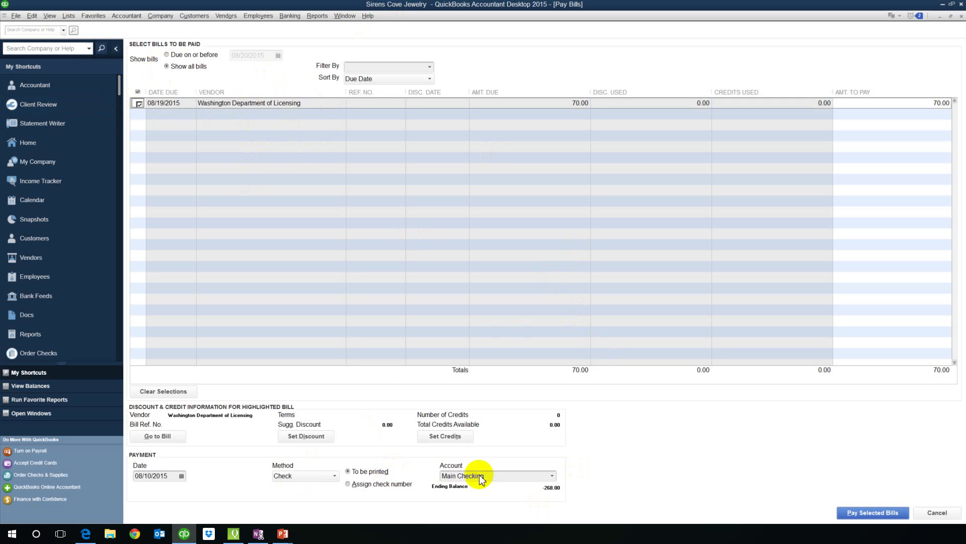
left_click(349, 483)
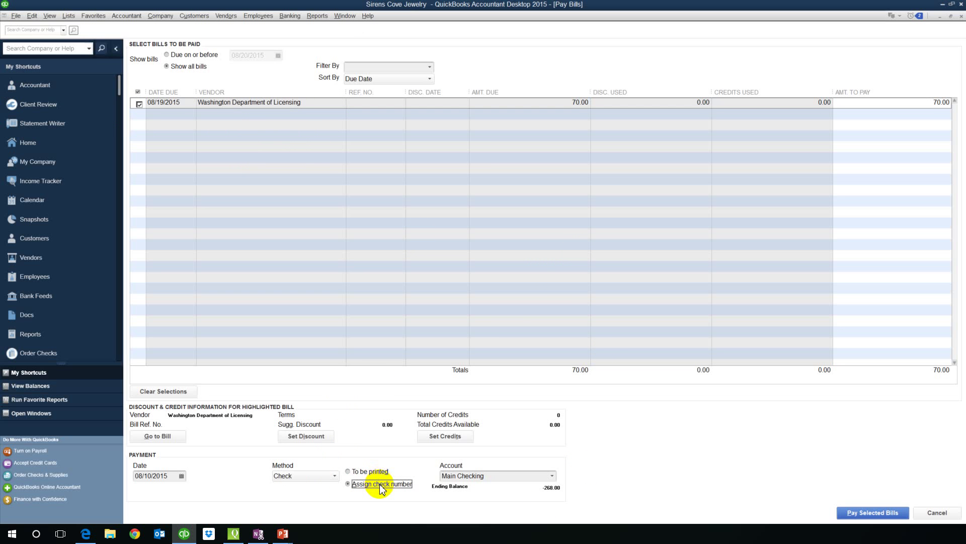
left_click(866, 519)
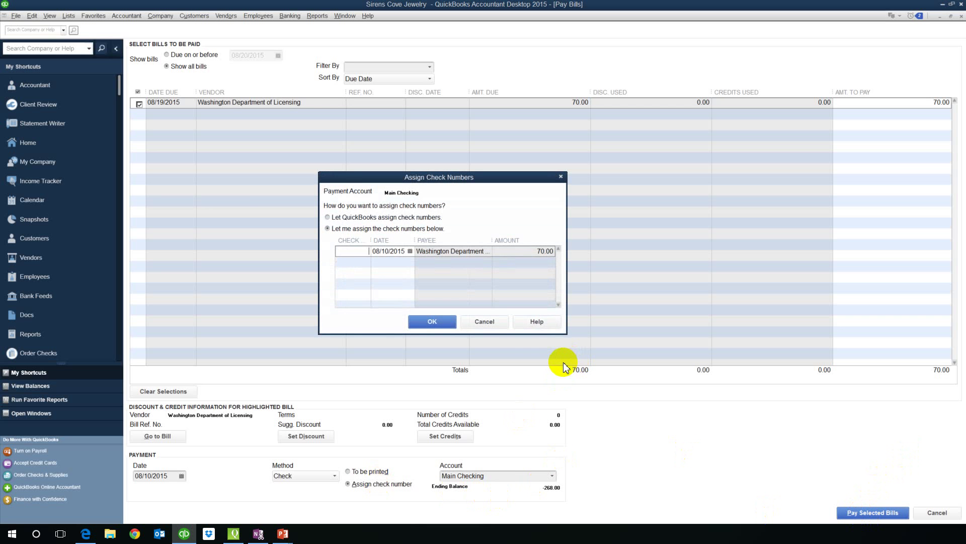
Enter DBT as the bill payment's check number, record the payment and close its summary
left_click(362, 251)
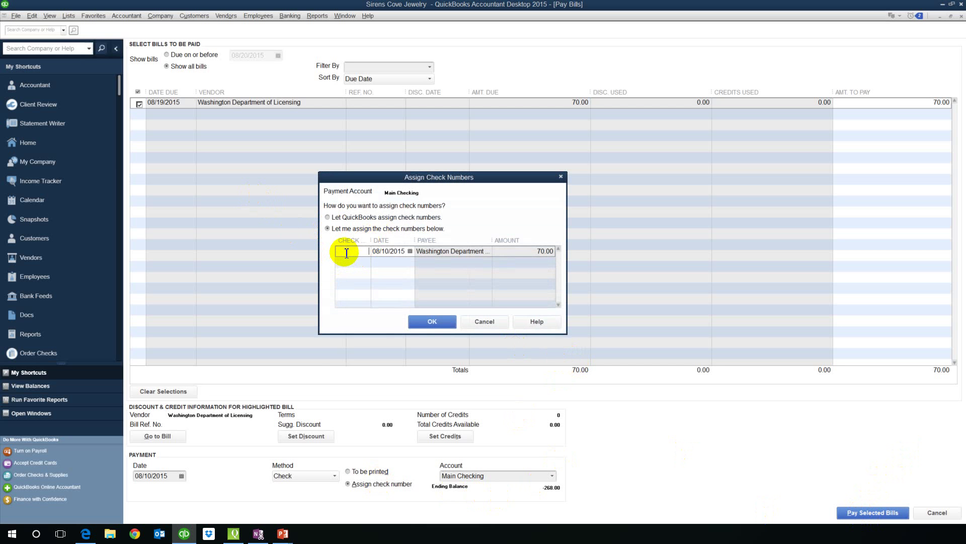
type("DBT")
left_click(361, 252)
left_click(423, 322)
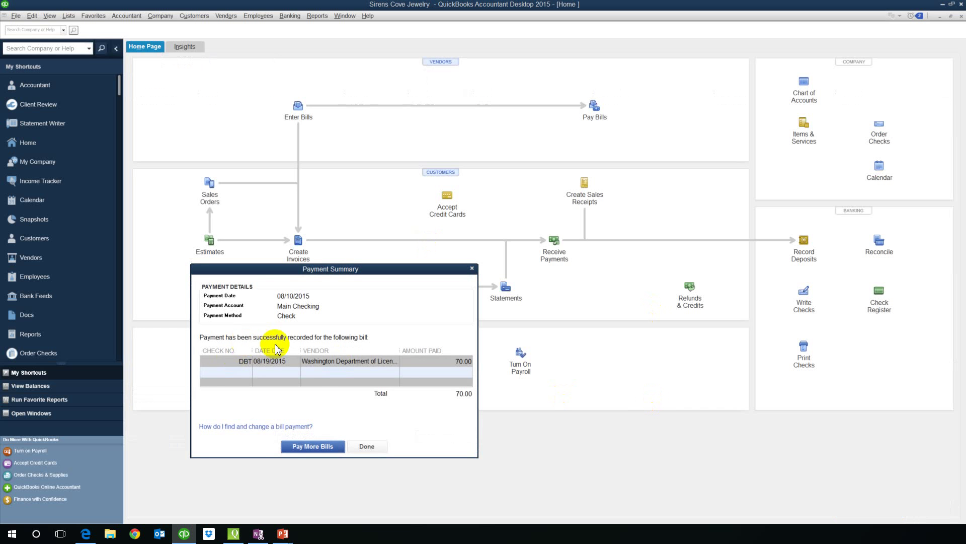
left_click(375, 450)
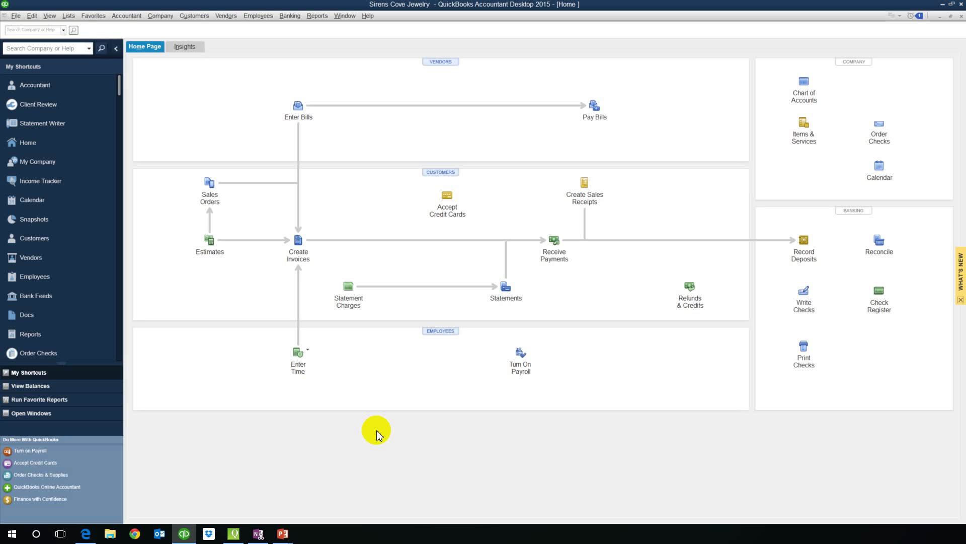
Start a new check from the Main Checking account and set its number to ACH
key("ctrl+w")
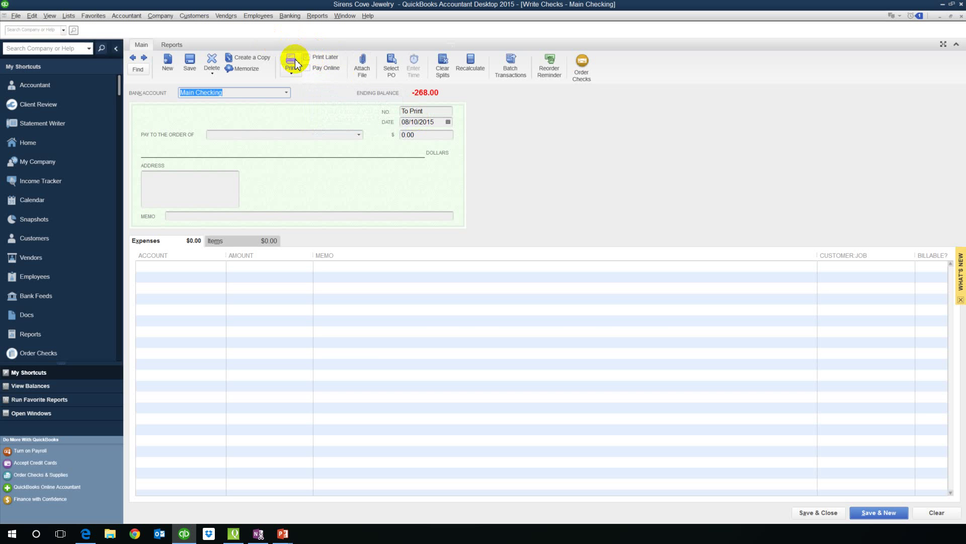
left_click(433, 111)
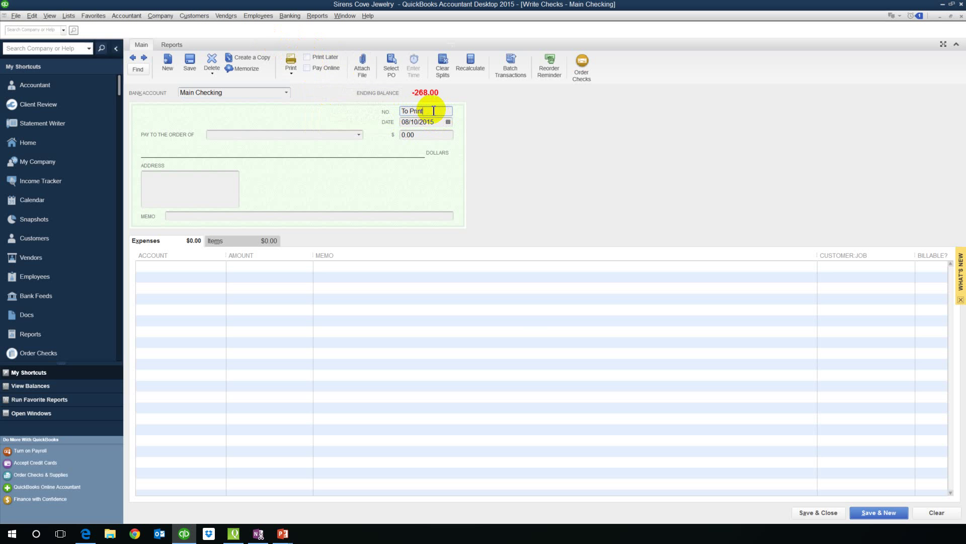
left_click_drag(432, 110, 358, 107)
type("ACH")
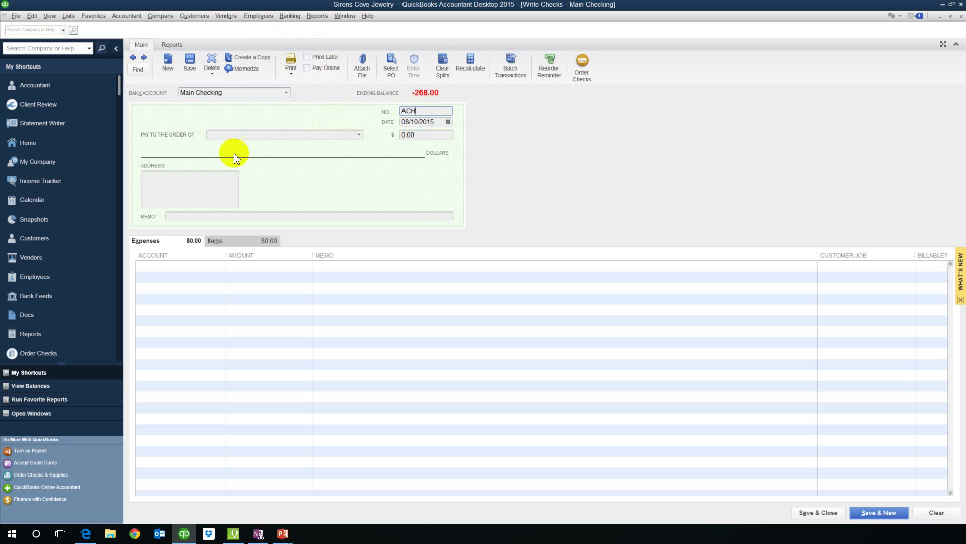
Make the check payable to Puget Sound Energy for 125.00, then save and close it
left_click(256, 135)
type("pug")
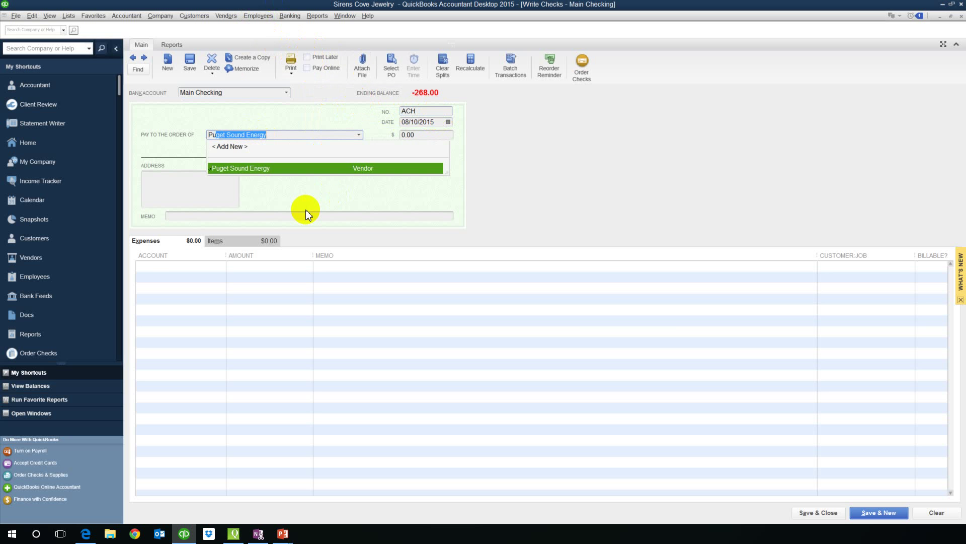
key("Tab")
type("125")
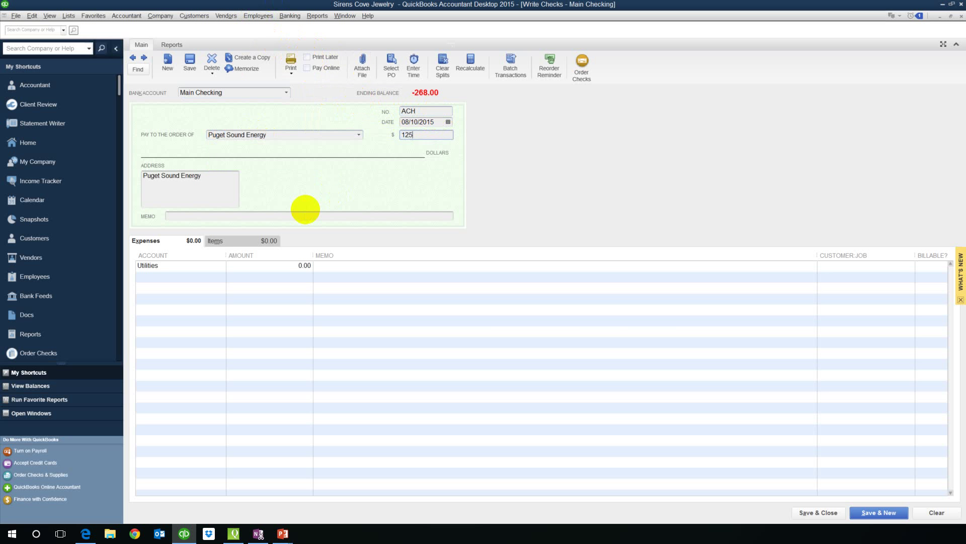
key("Tab")
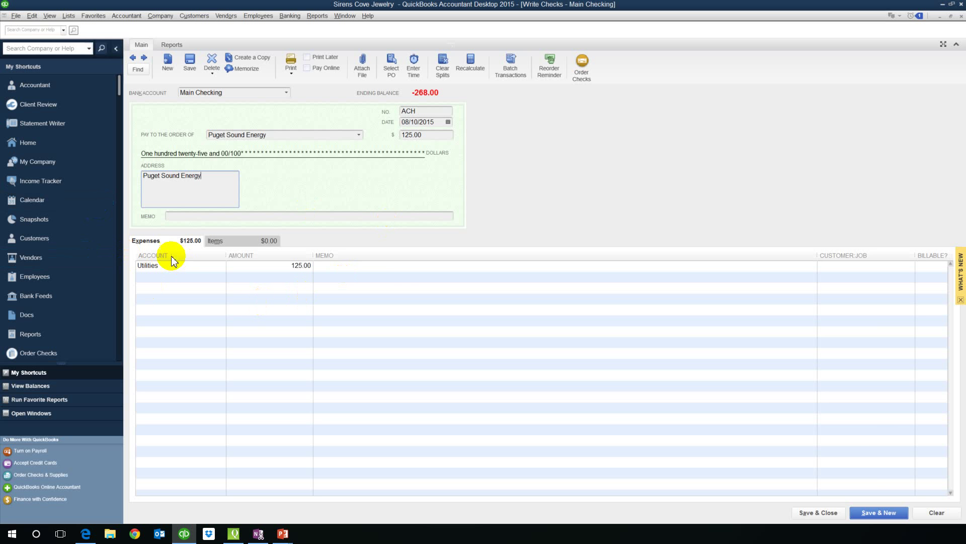
left_click(824, 514)
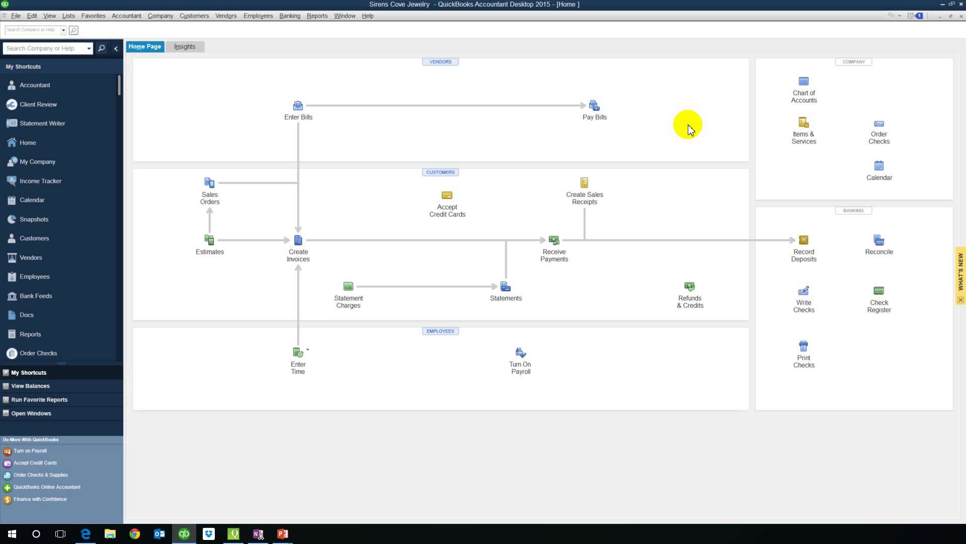
In the Main Checking register, change the number of the 50.00 Bishop's Bead Shop bill payment to PayPal and record the change
key("ctrl+r")
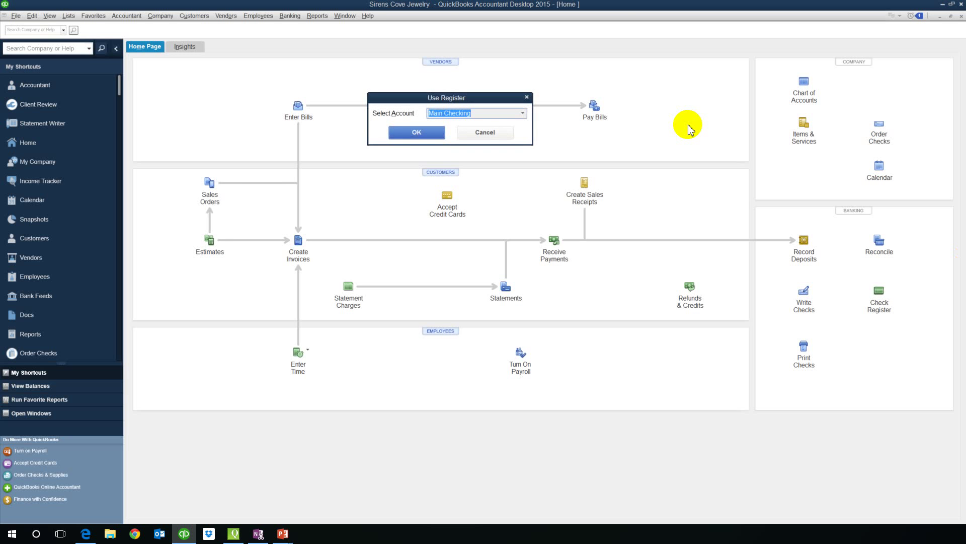
left_click(417, 133)
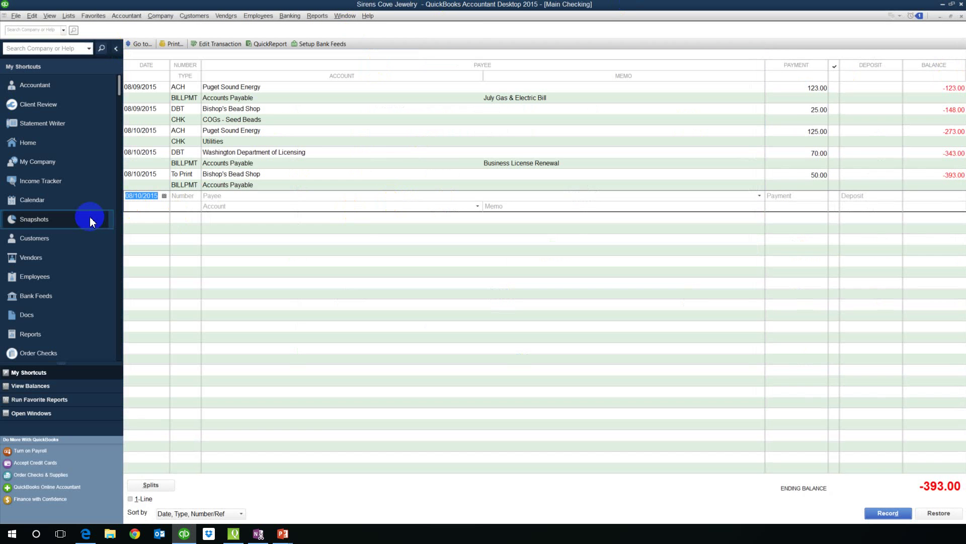
left_click(190, 174)
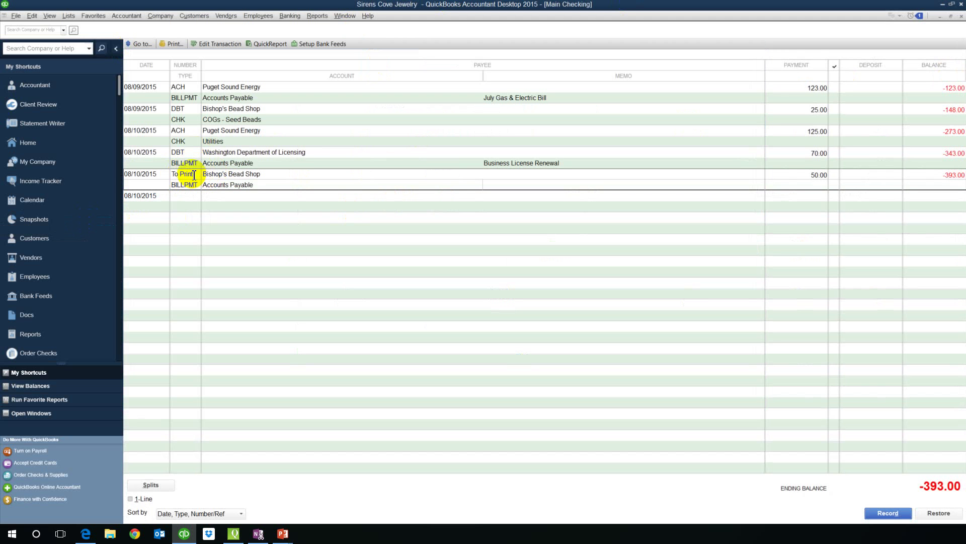
left_click_drag(194, 174, 165, 173)
type("PayPal")
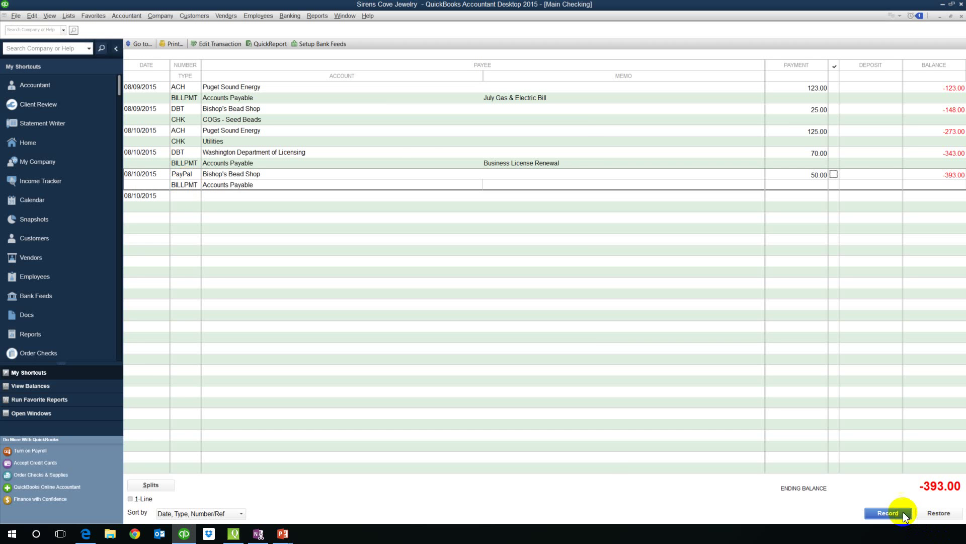
left_click(886, 512)
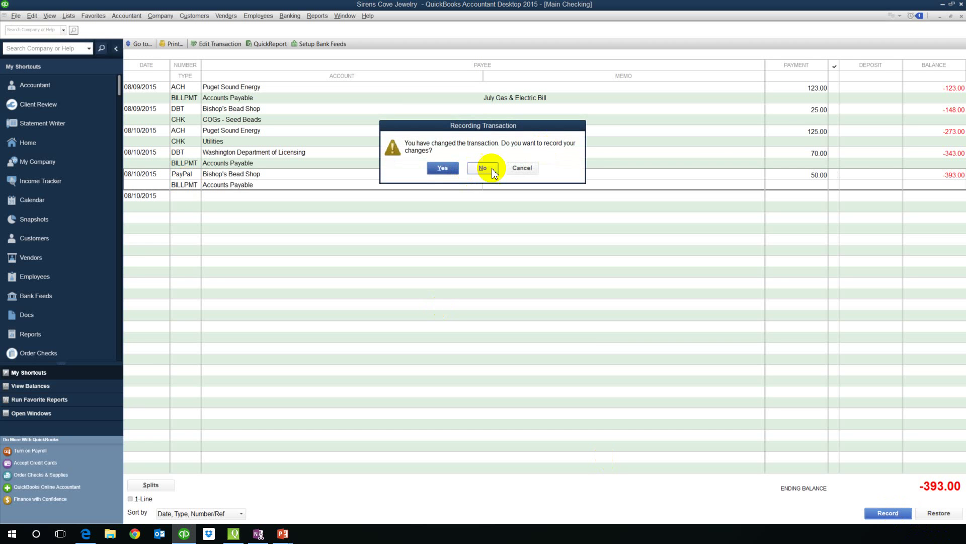
left_click(441, 169)
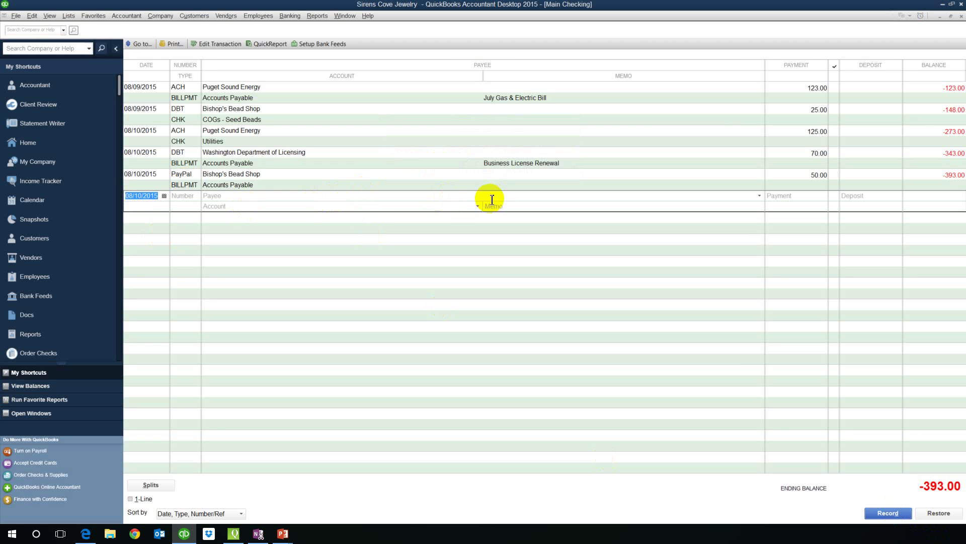
left_click(184, 152)
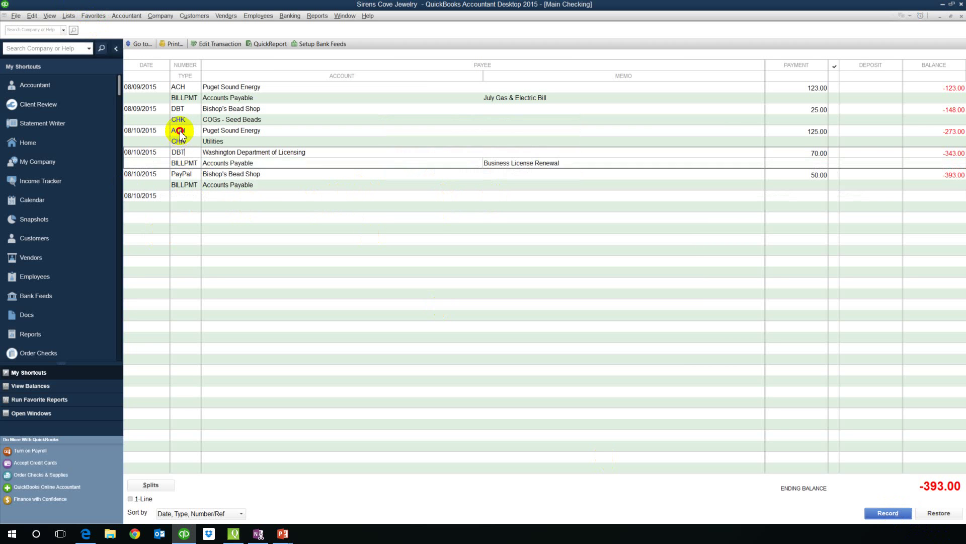
left_click(179, 132)
left_click(179, 111)
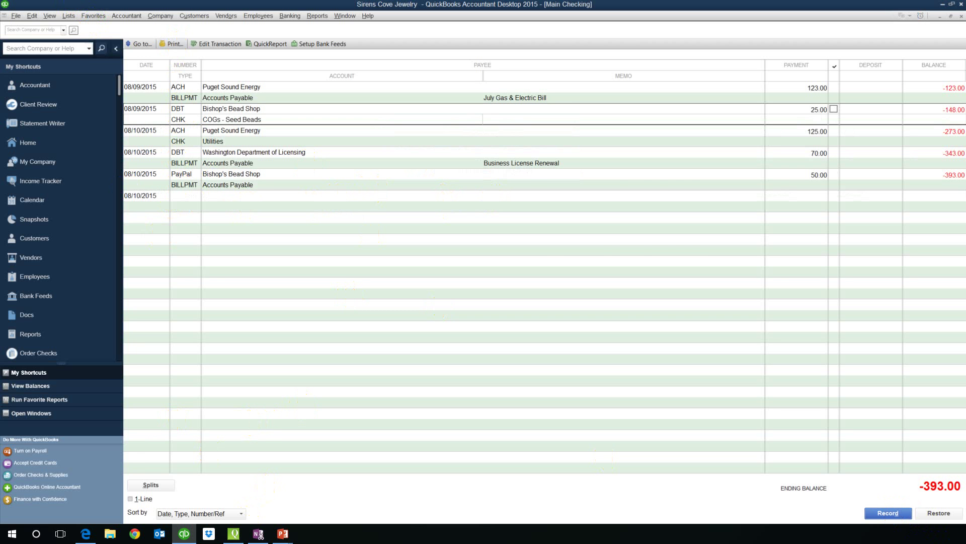
key("alt+Tab")
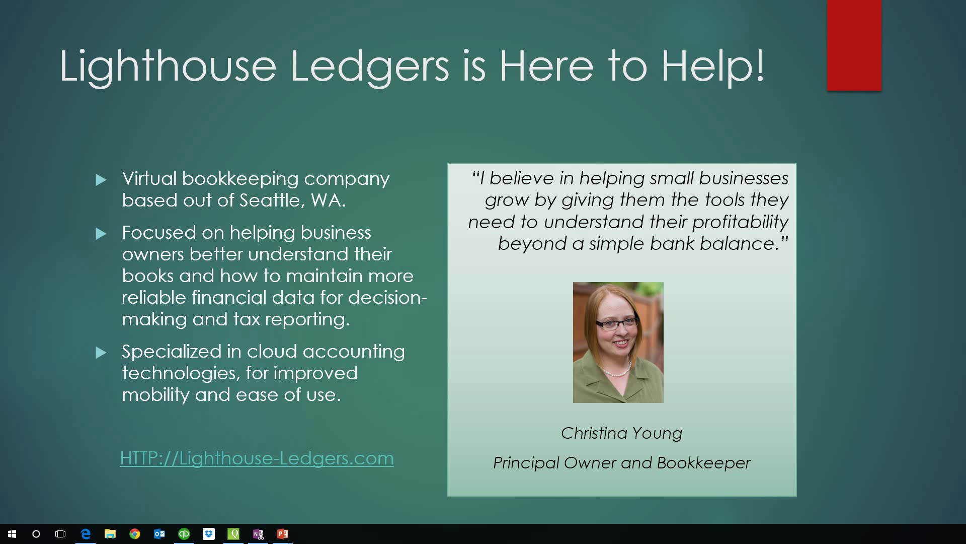